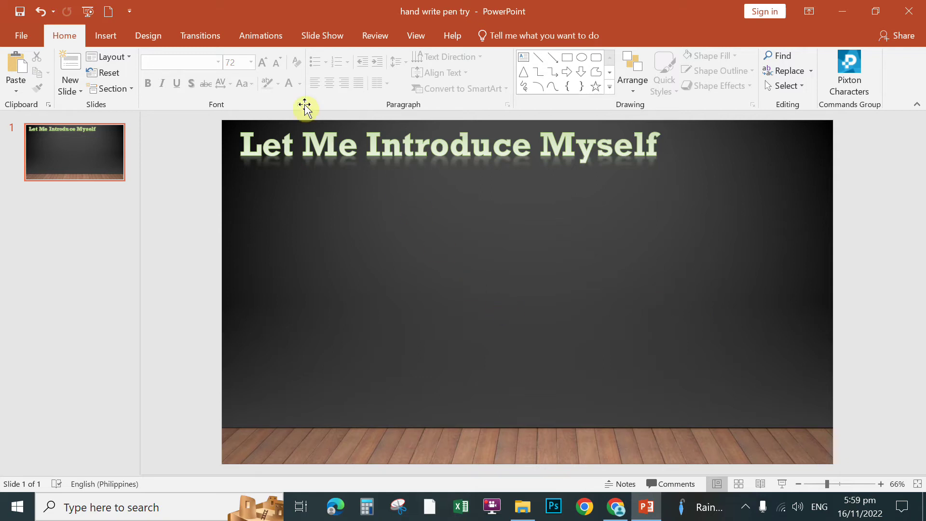
Step: Draw a wide text box below the title, paste the full name into it and select the text
click(105, 36)
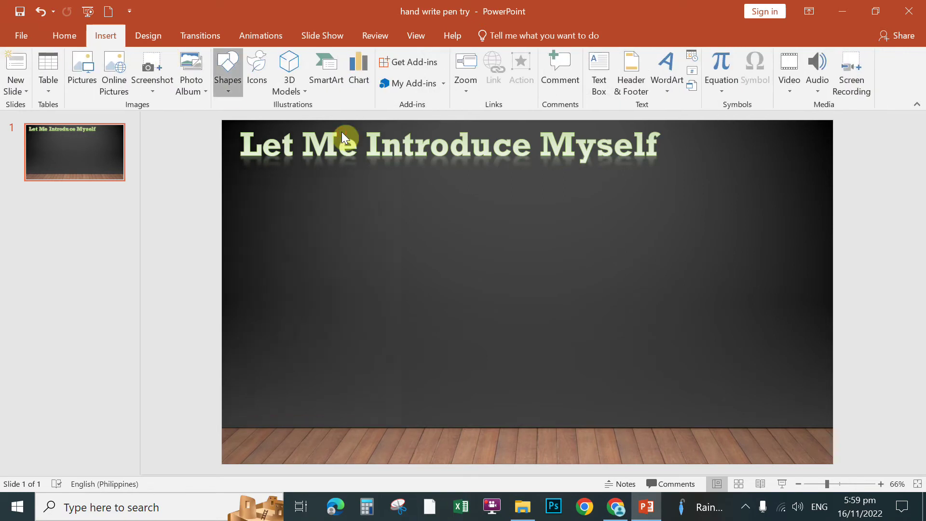
click(228, 79)
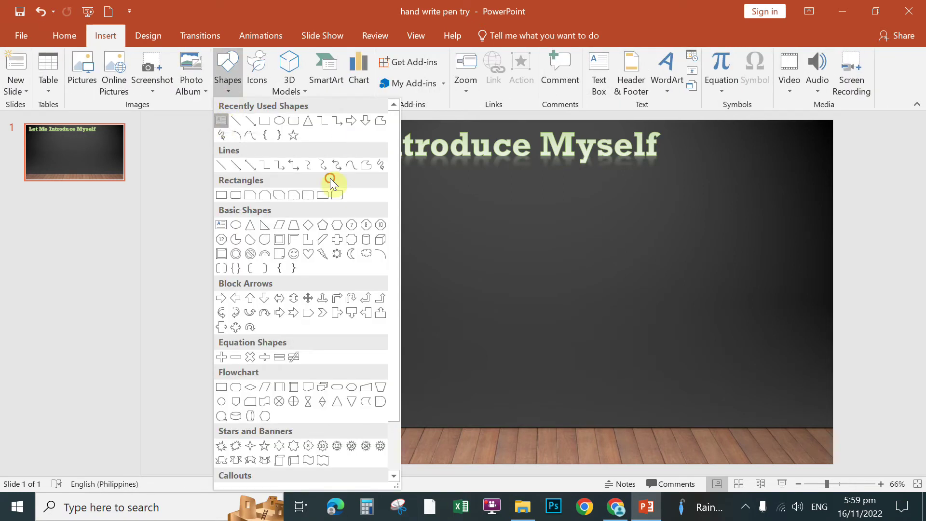
click(222, 124)
drag(251, 249, 793, 319)
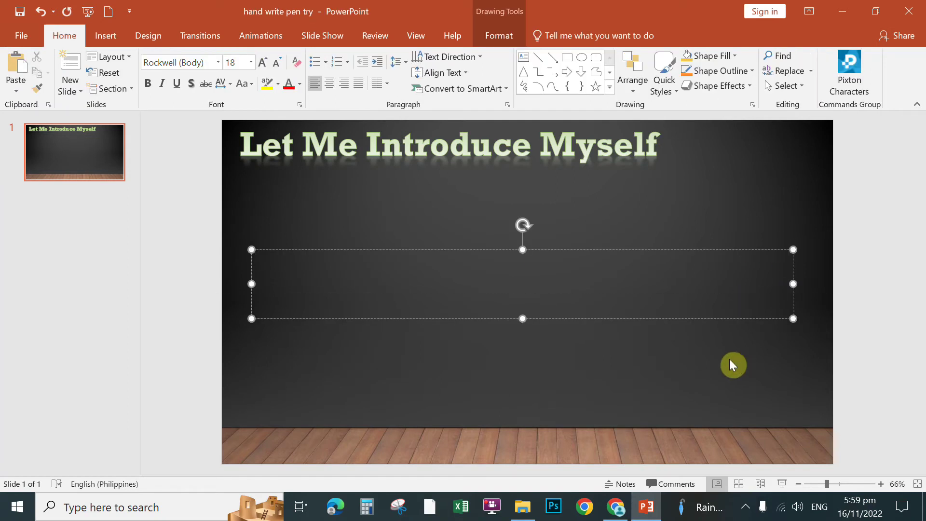
key(ctrl+v)
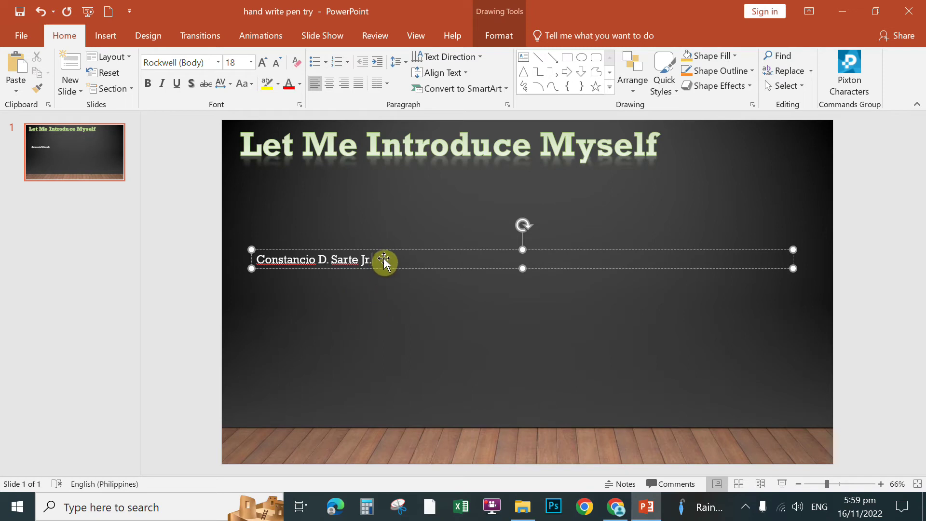
drag(372, 259, 254, 260)
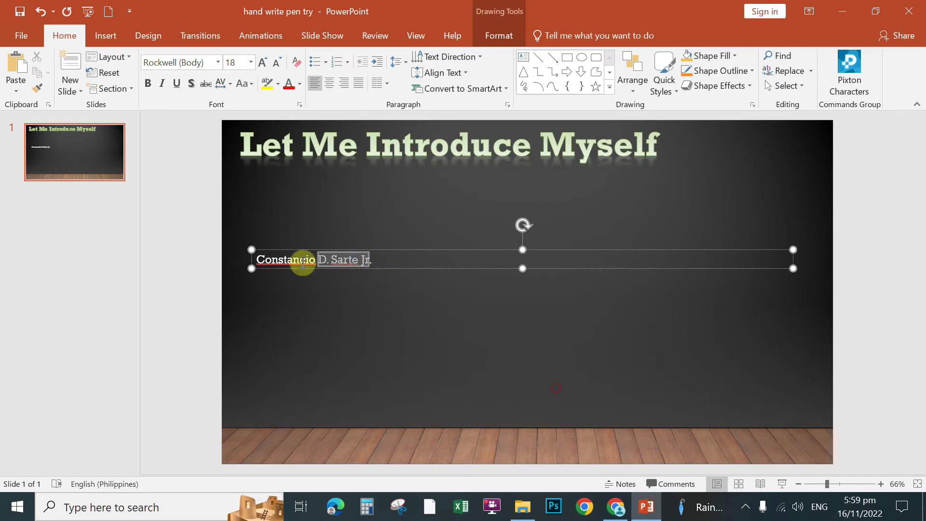
Step: Set the name to Lucida Handwriting, size 60, red, and nudge the box up toward the slide centre
click(219, 62)
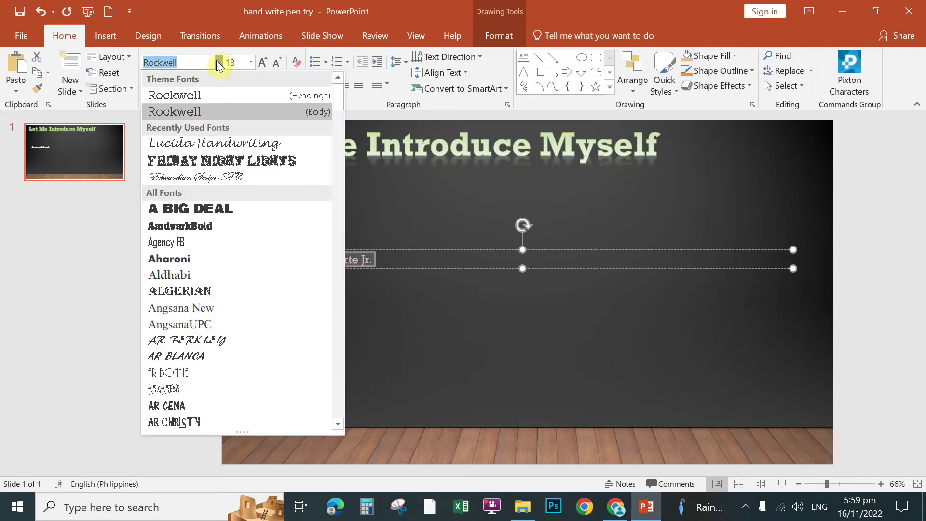
click(219, 141)
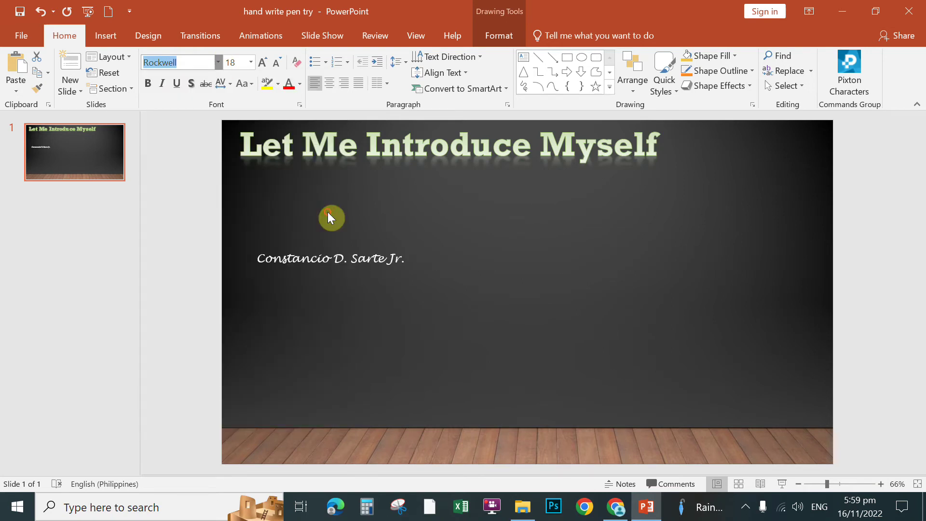
click(250, 63)
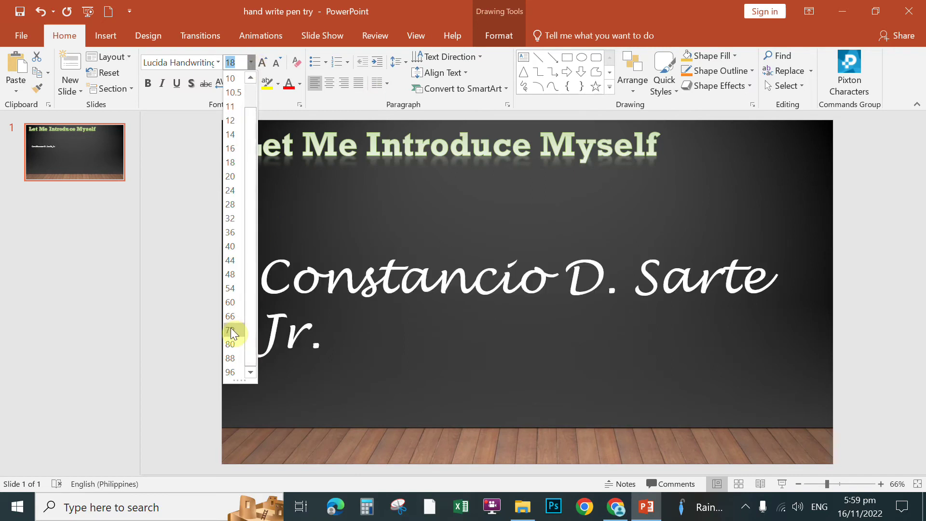
click(230, 301)
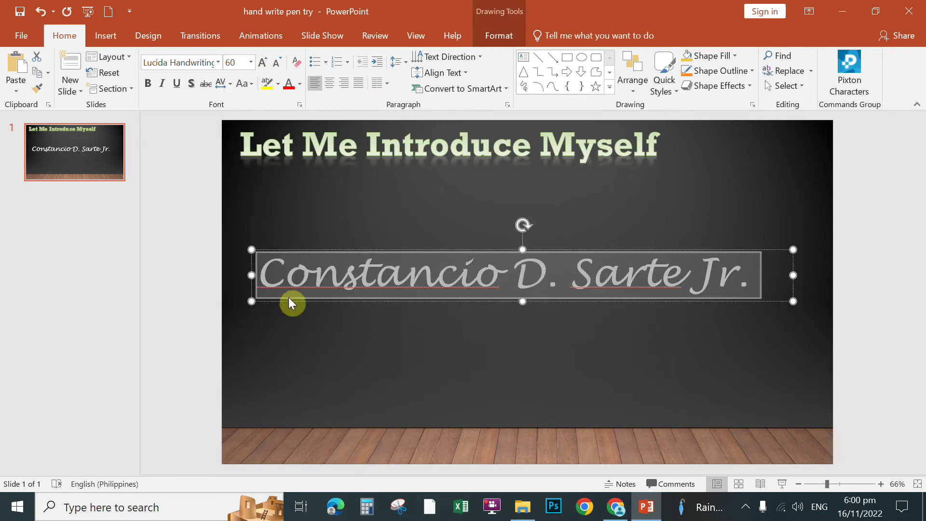
click(288, 85)
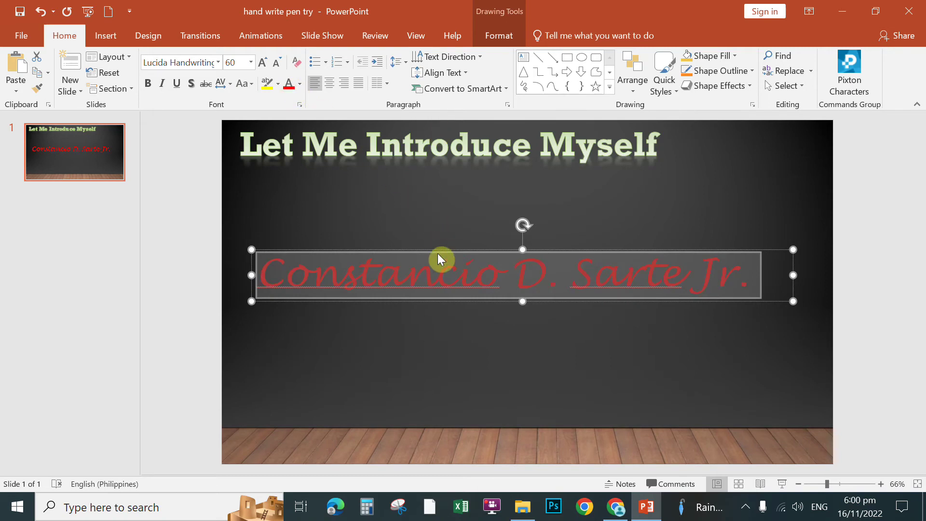
mouse_move(437, 253)
mouse_down()
mouse_move(453, 243)
mouse_move(443, 242)
mouse_up()
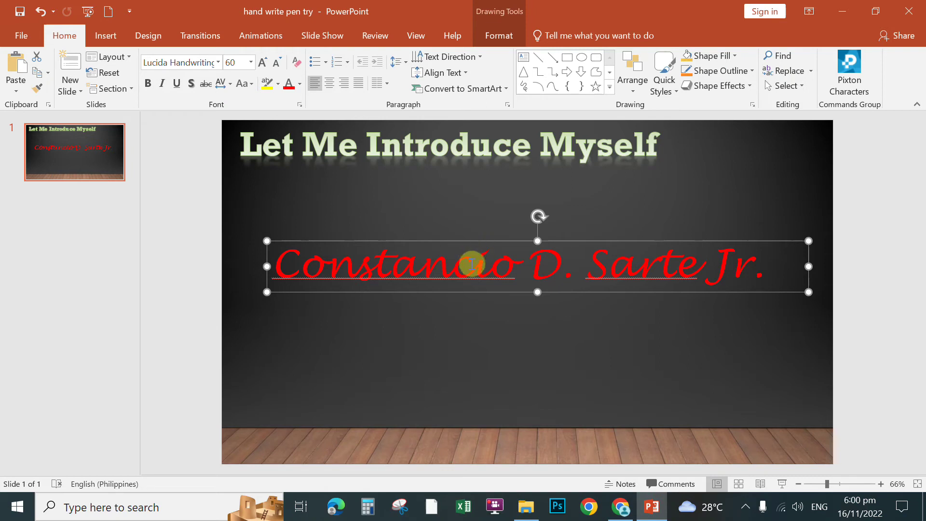
click(691, 324)
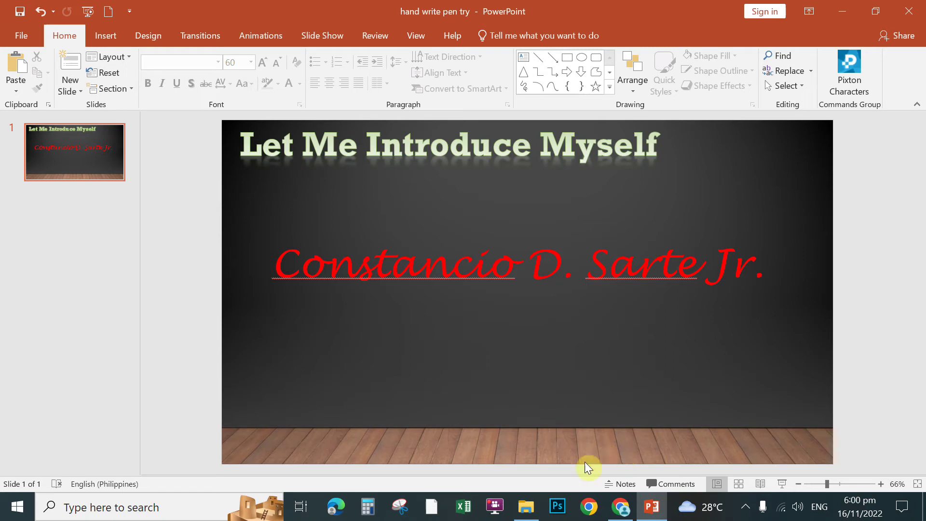
Step: Copy the PEN picture file from the Music folder in File Explorer
click(526, 507)
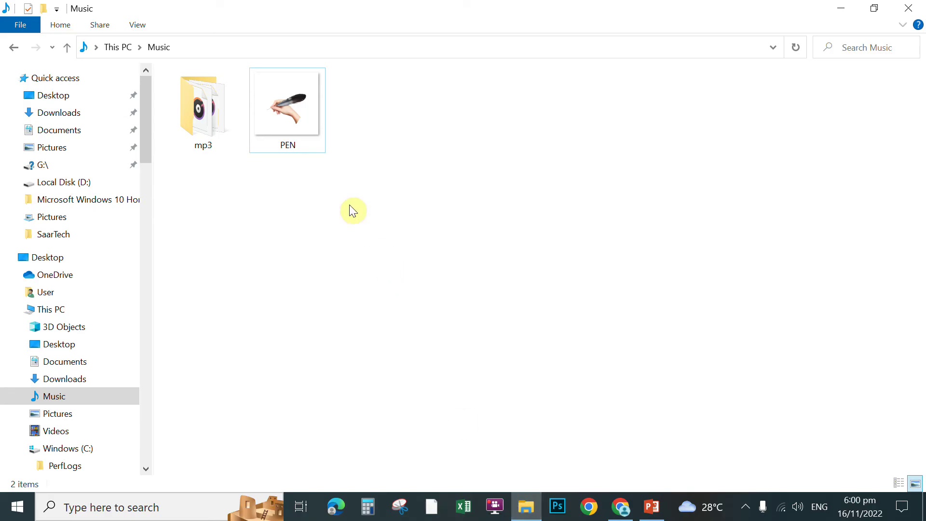
click(287, 109)
right_click(284, 98)
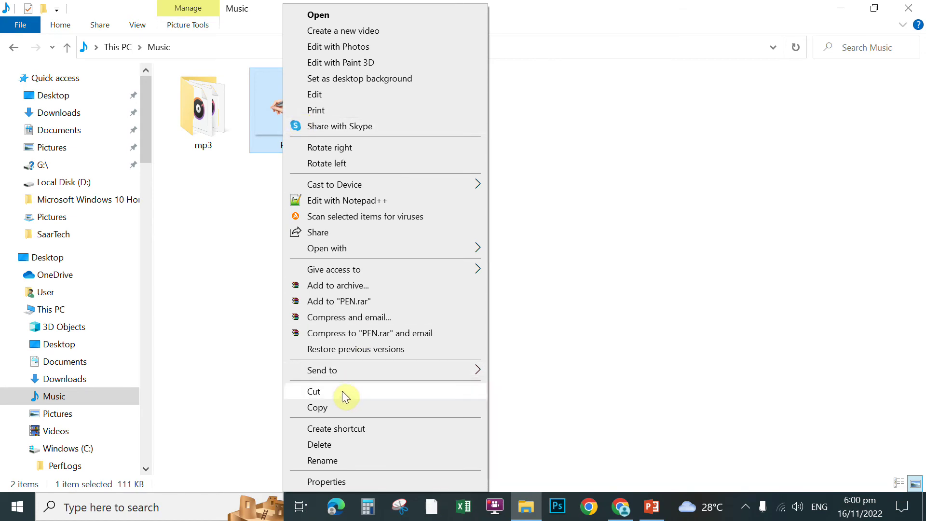
click(315, 407)
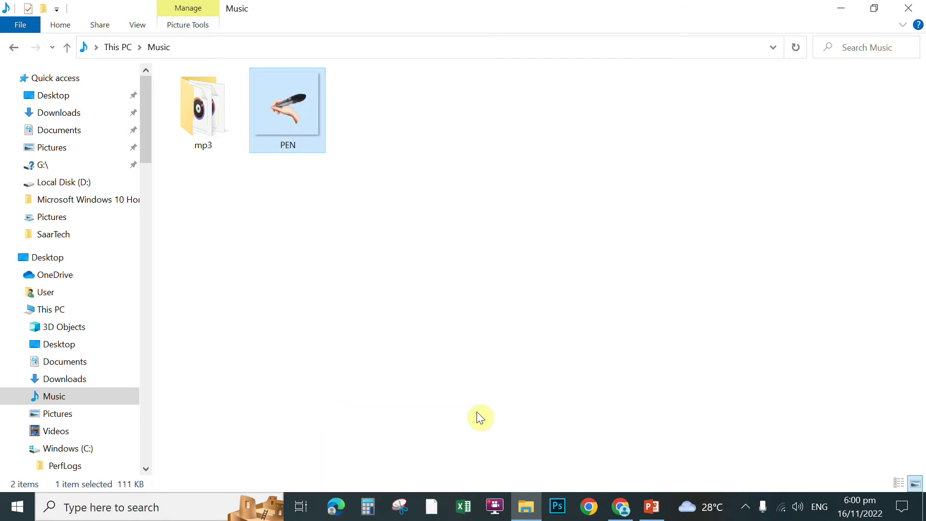
Step: Paste the quill-hand picture onto the slide, shrink it to about half size and place it above the name's start
click(651, 508)
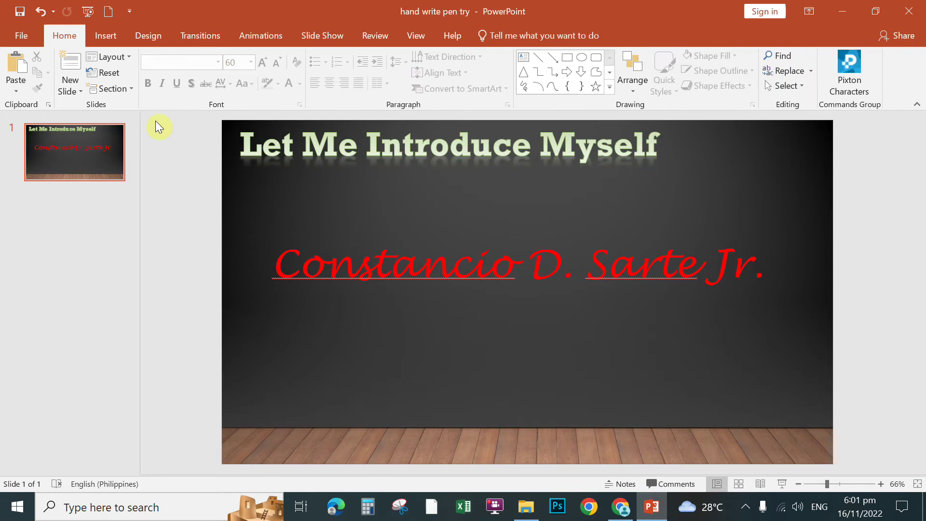
click(15, 65)
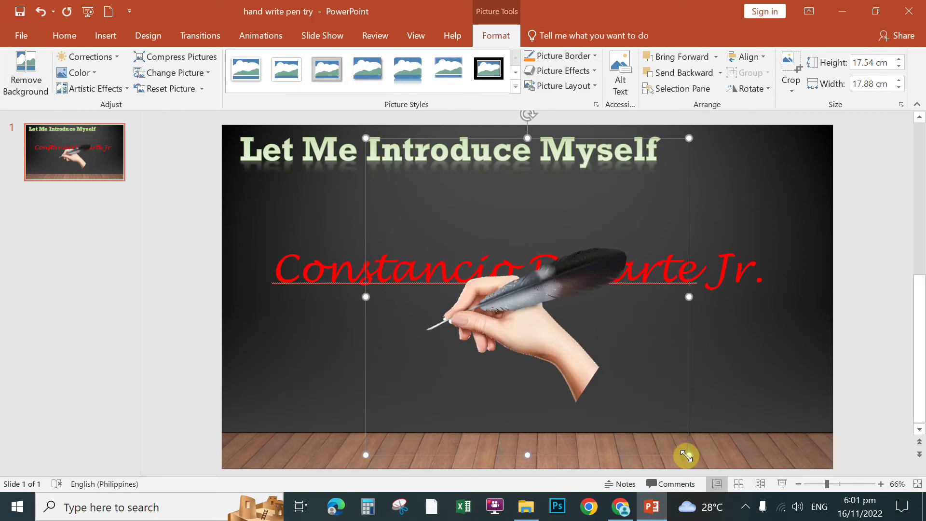
drag(686, 455, 507, 286)
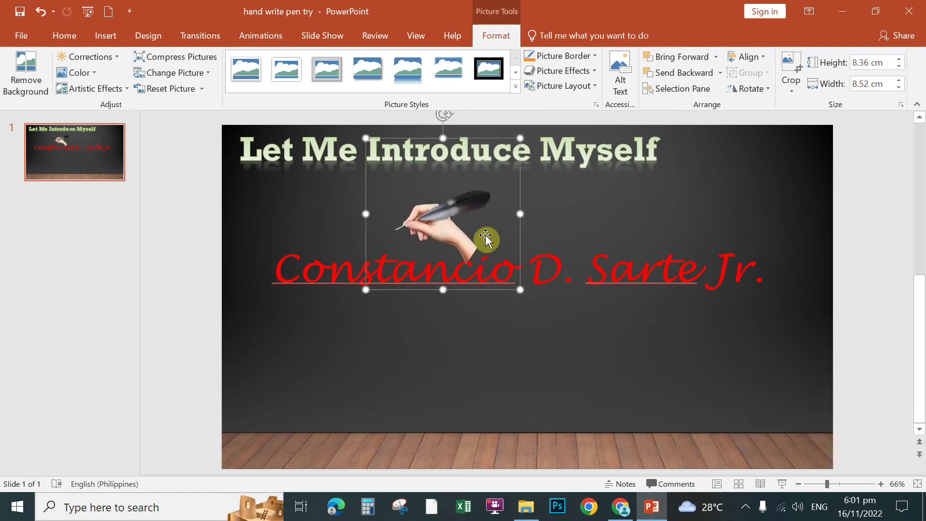
mouse_move(492, 239)
mouse_down()
mouse_move(470, 261)
mouse_move(361, 208)
mouse_move(346, 210)
mouse_up()
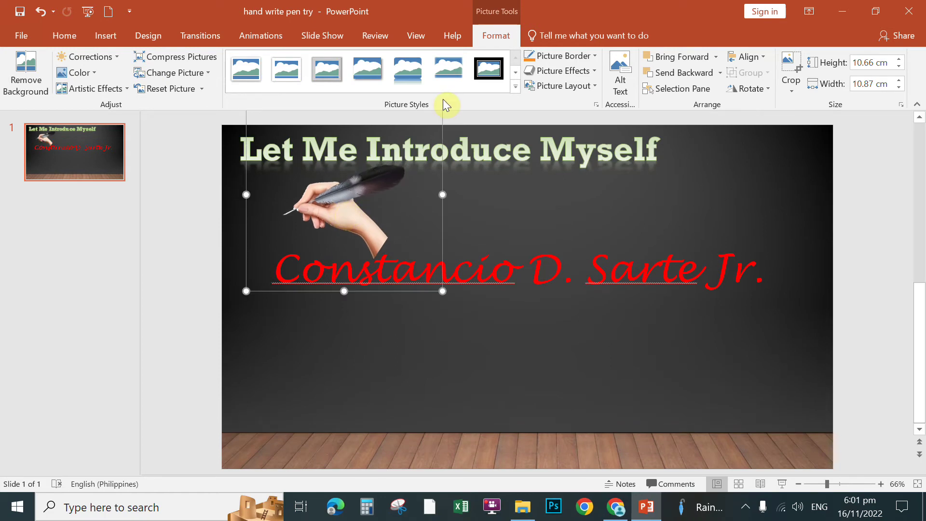
click(586, 282)
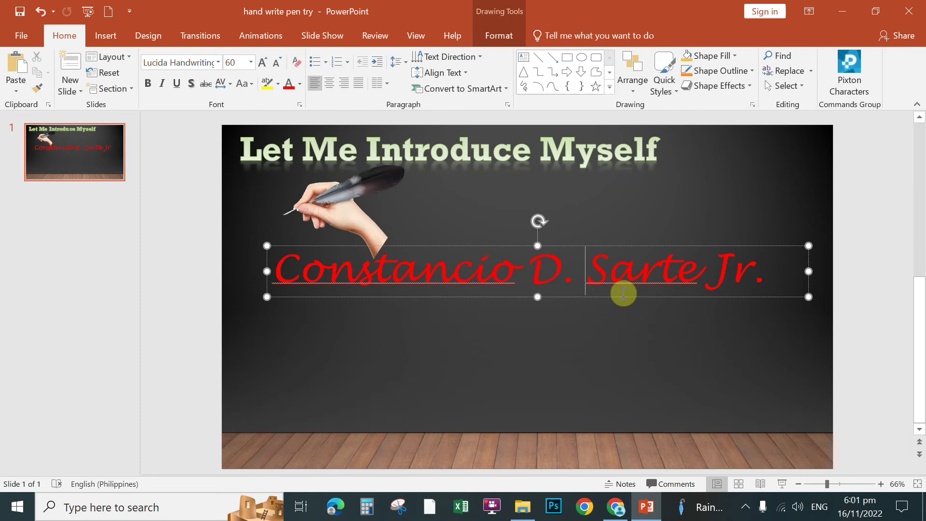
Step: Give the name text box a Fade entrance animation
click(575, 250)
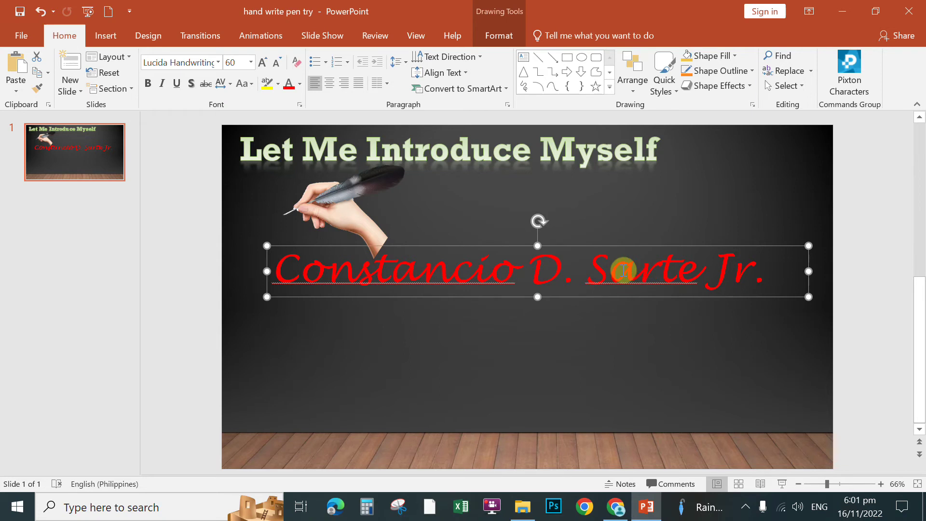
click(261, 35)
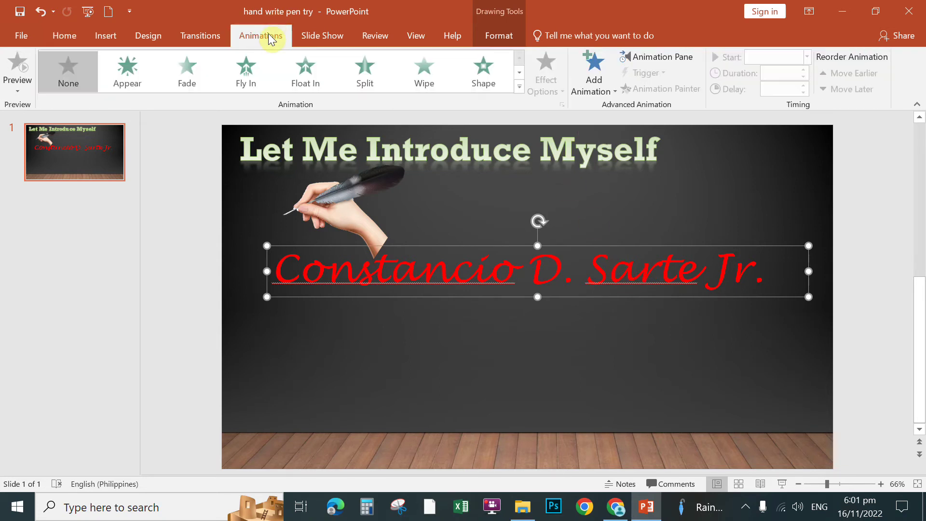
click(182, 70)
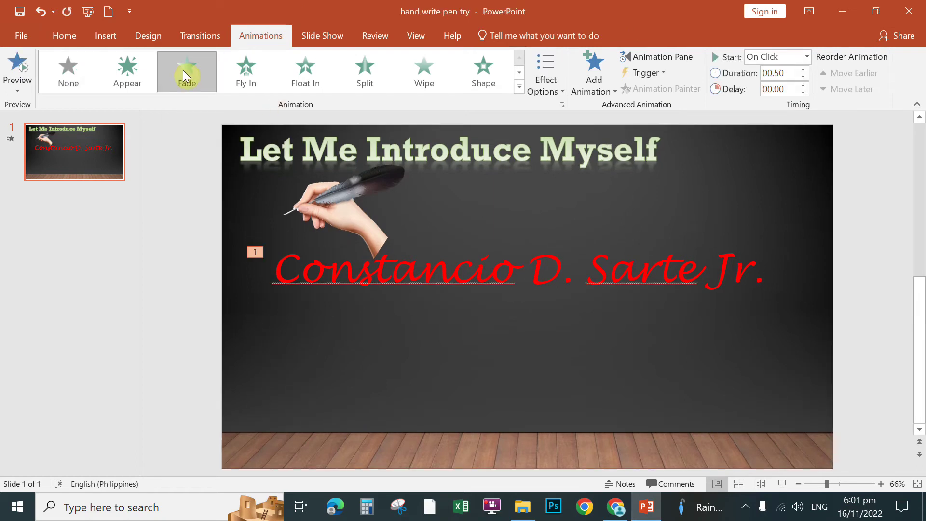
Step: Show the Animation Pane and bring up the menu for the name's Fade entry
click(665, 57)
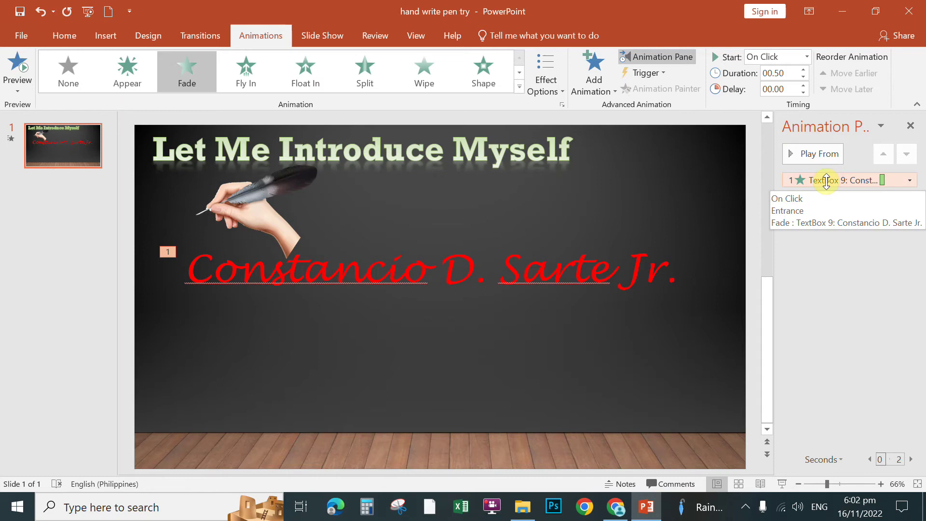
right_click(827, 182)
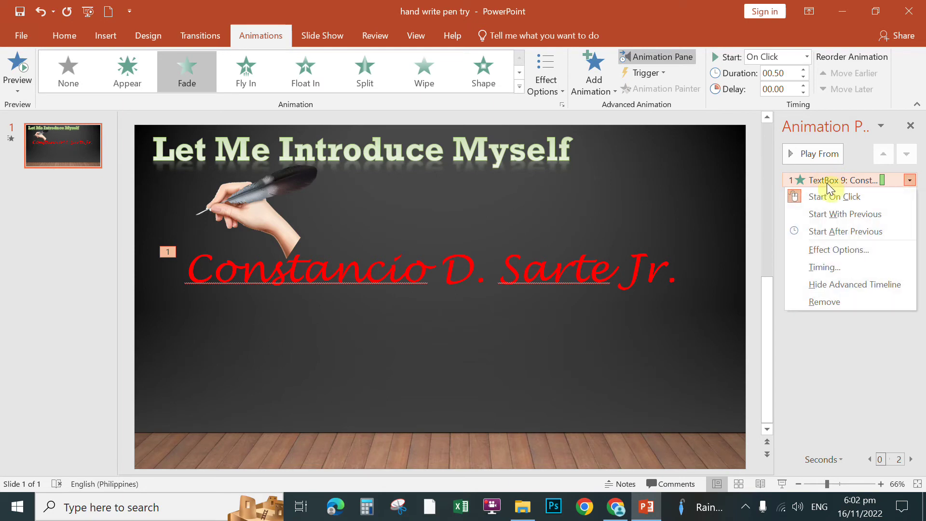
Step: In Effect Options, animate the text by letter with 100% delay between letters, then go to Timing
click(843, 251)
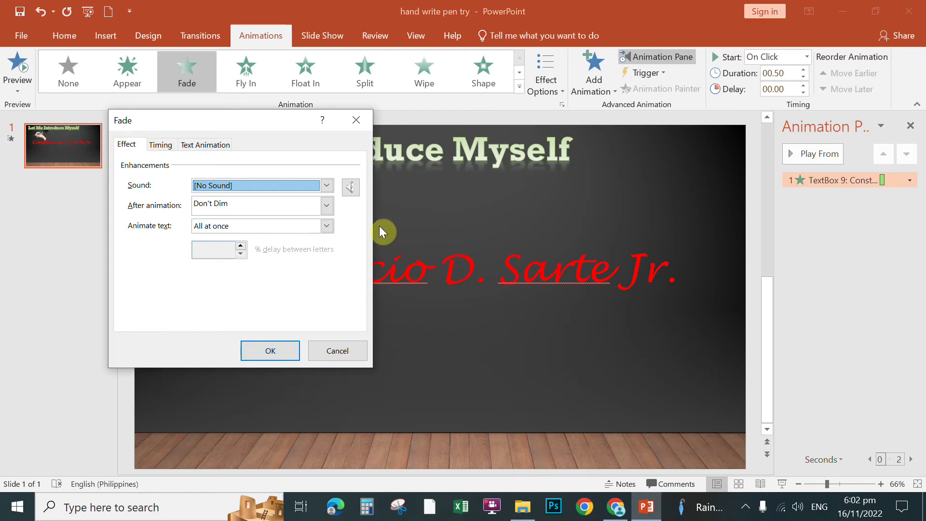
click(327, 226)
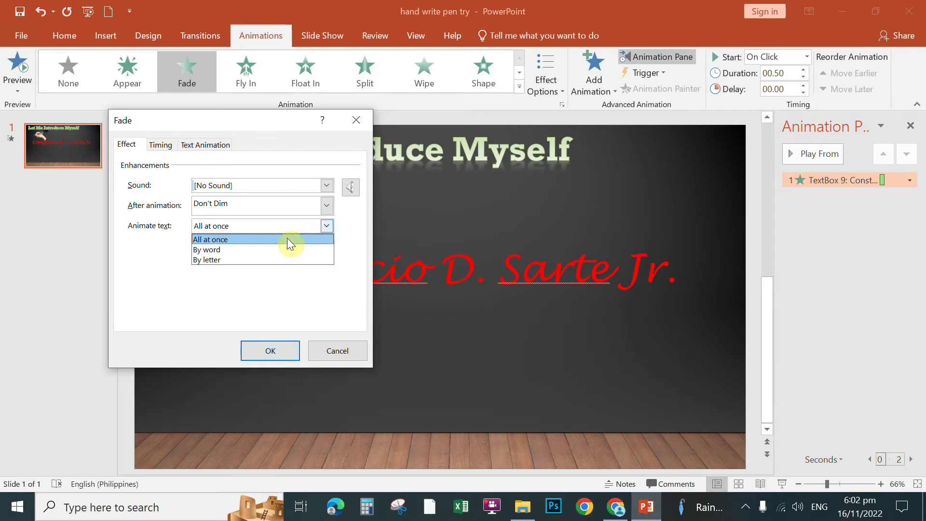
key(Return)
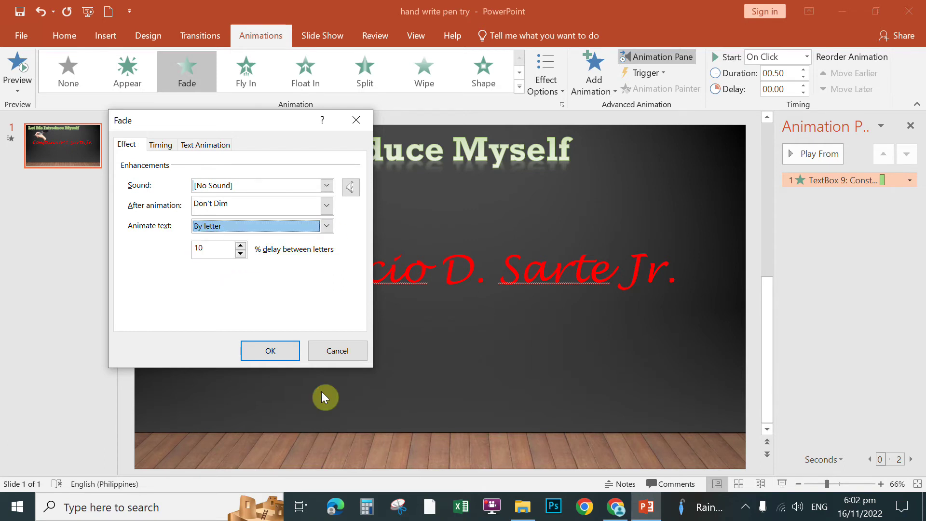
click(220, 250)
text(0)
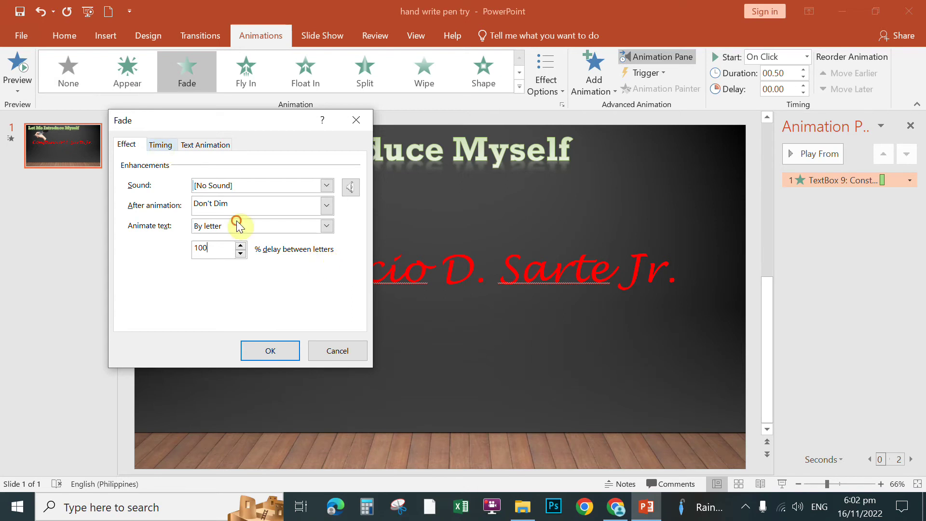
click(161, 144)
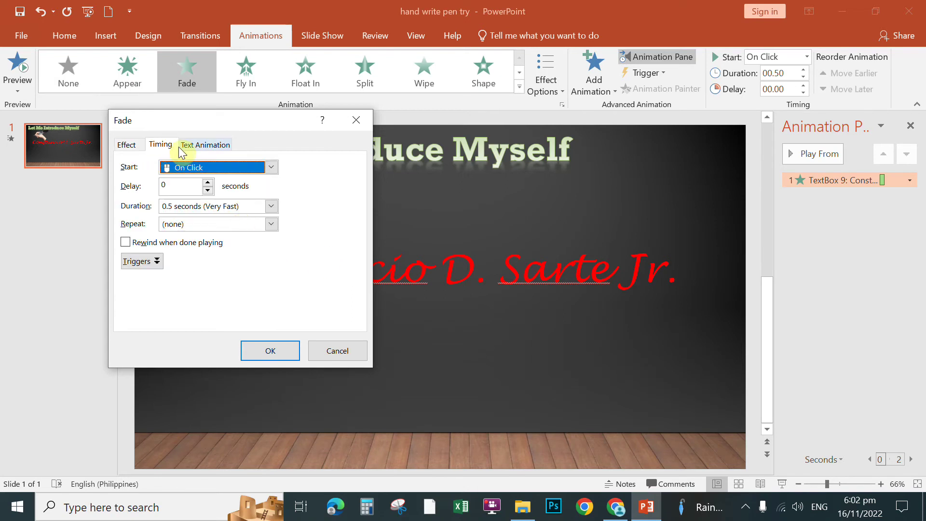
Step: Set the Fade duration to 0.61 seconds and confirm the dialog
click(170, 206)
text(0.61)
key(Tab)
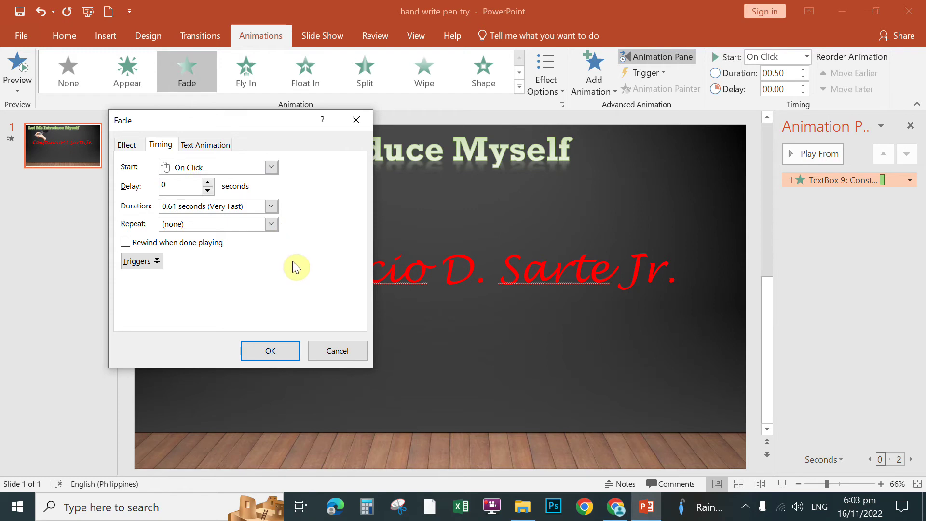
click(282, 351)
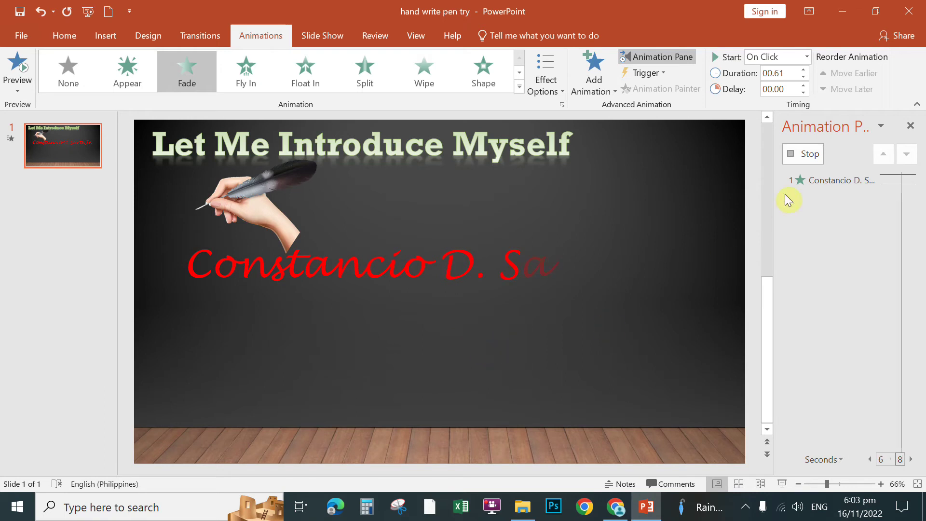
Step: Stop the fade preview and select the quill-hand picture
click(807, 154)
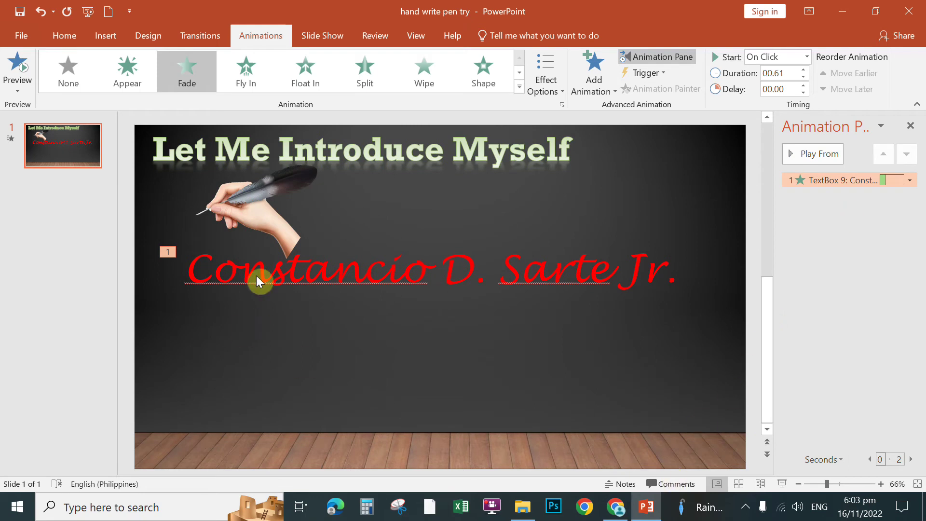
click(239, 196)
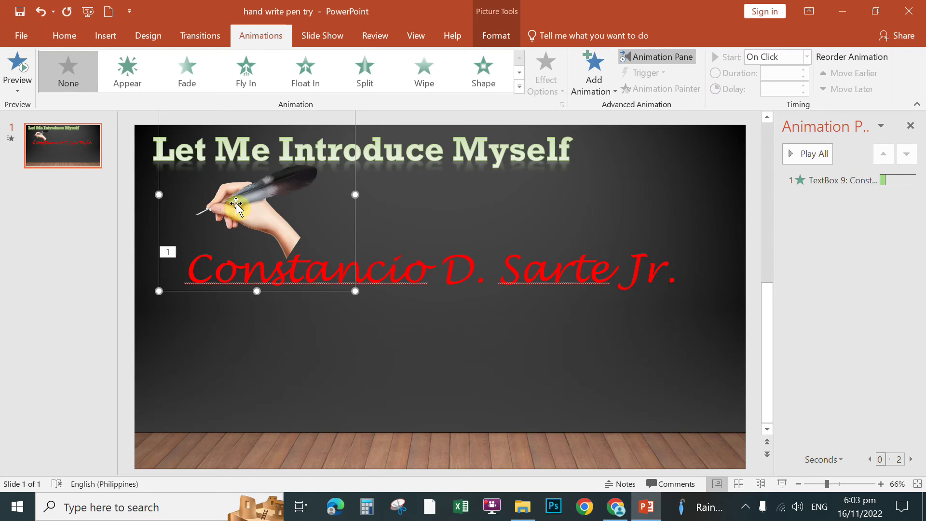
Step: Choose Custom Path from the Motion Paths animations for the quill-hand picture
click(520, 88)
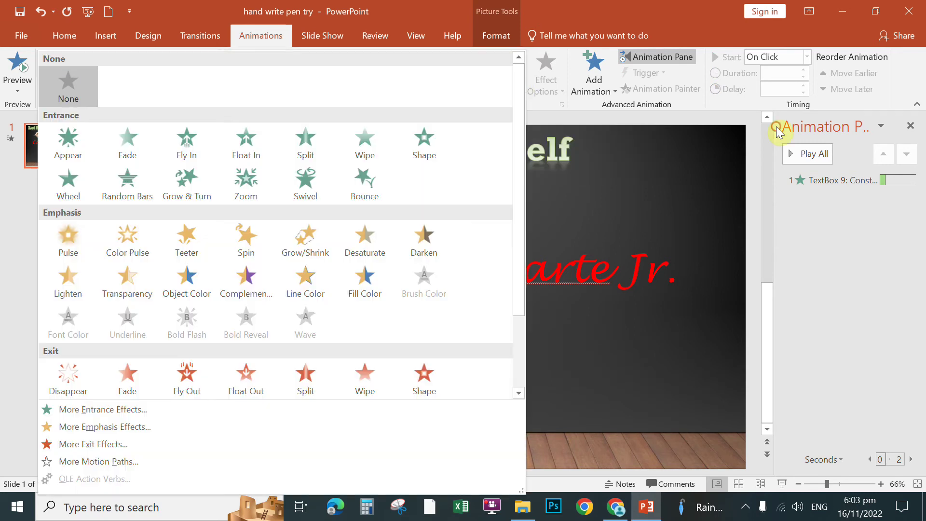
drag(521, 137, 521, 219)
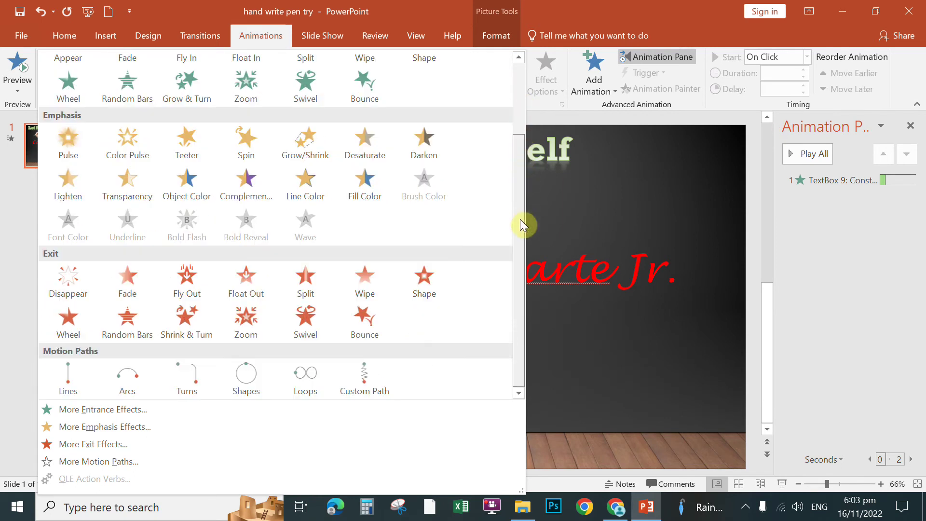
click(365, 374)
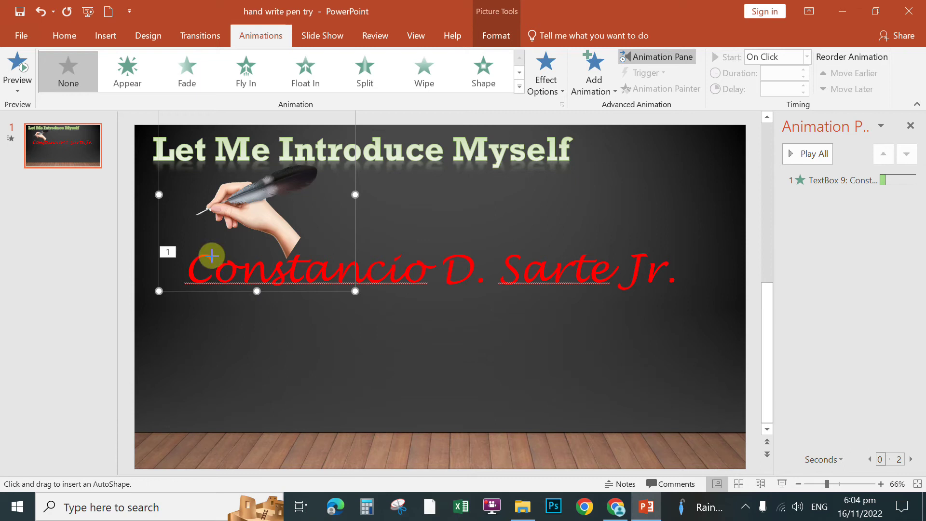
mouse_move(193, 263)
mouse_down()
mouse_move(221, 262)
mouse_move(228, 273)
mouse_move(280, 262)
mouse_up()
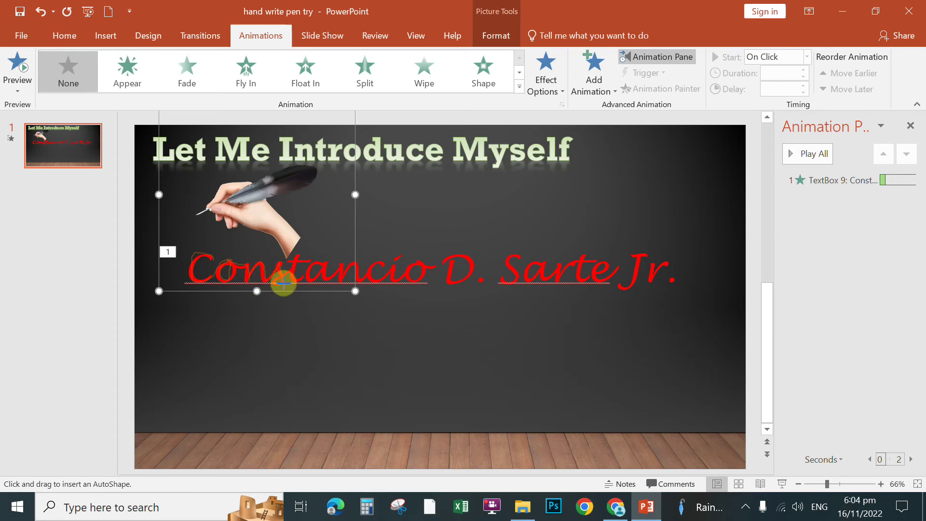
mouse_move(279, 262)
mouse_down()
mouse_move(285, 281)
mouse_move(302, 280)
mouse_up()
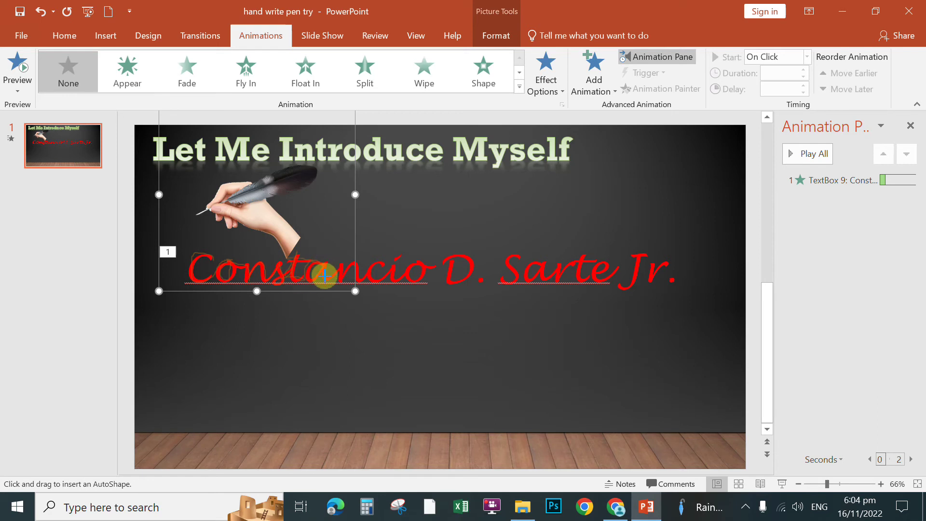
mouse_move(303, 279)
mouse_down()
mouse_move(358, 286)
mouse_move(394, 269)
mouse_move(473, 257)
mouse_move(560, 259)
mouse_up()
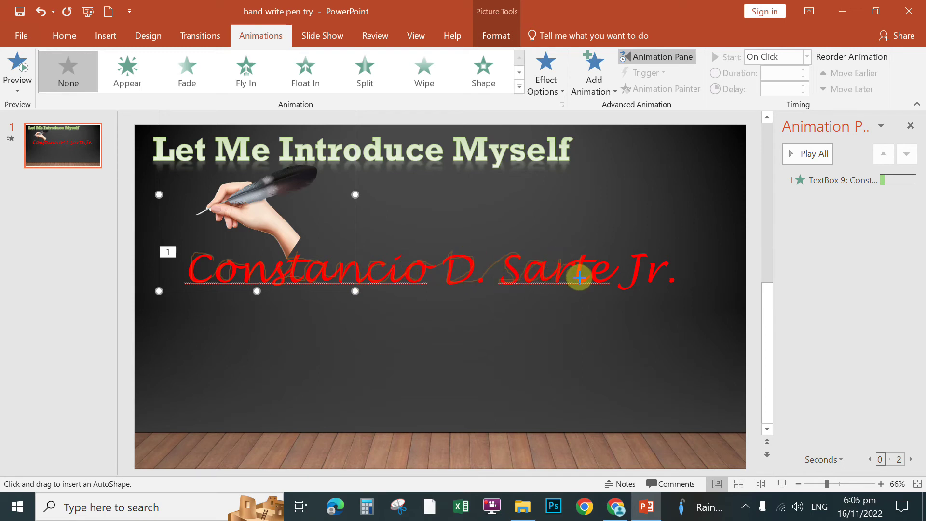
drag(561, 259, 674, 280)
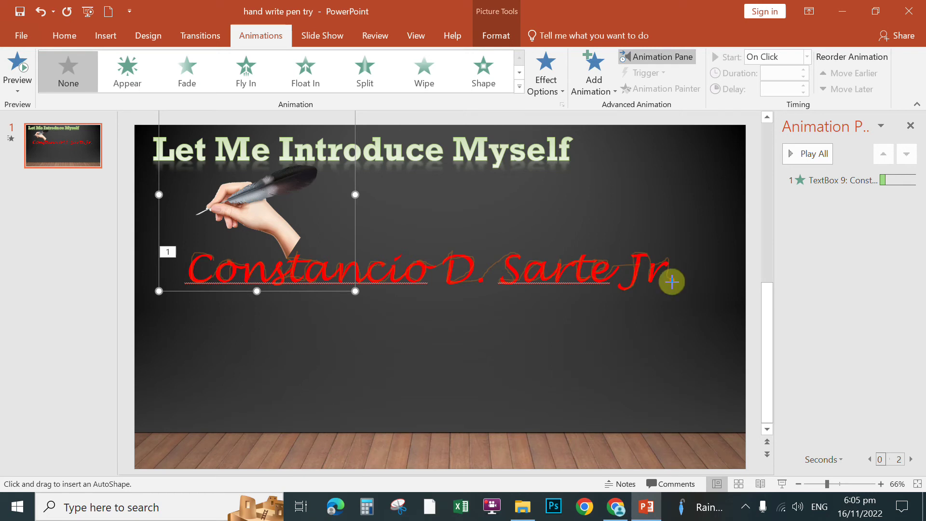
double_click(673, 280)
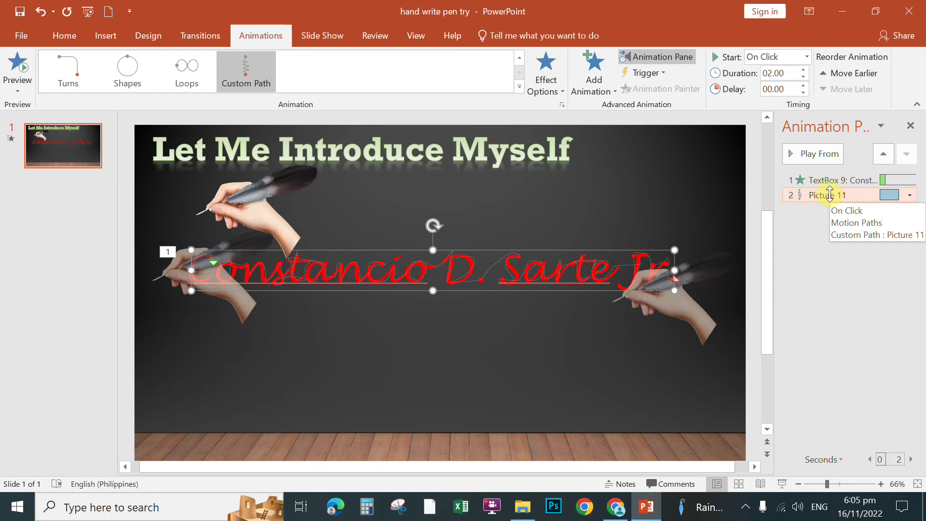
Step: Set the motion path's Smooth start and Smooth end to 0
double_click(830, 194)
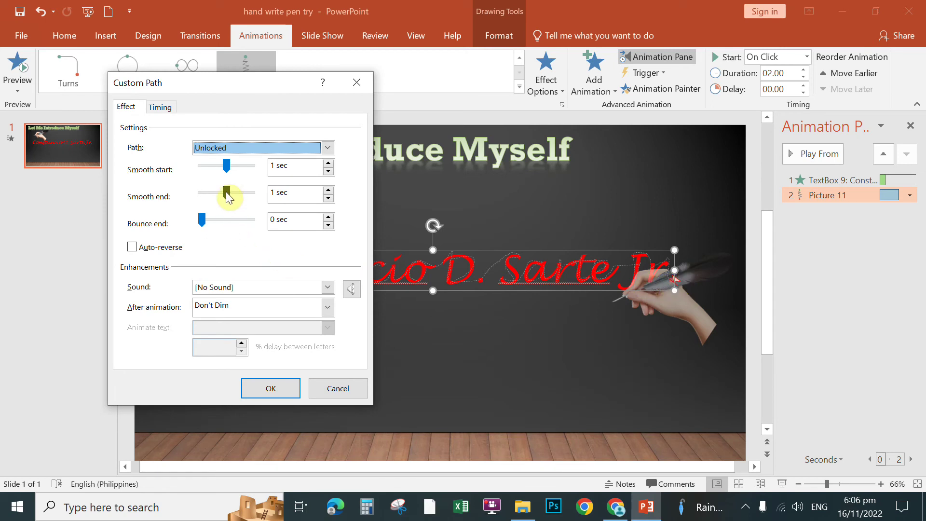
drag(226, 192, 176, 196)
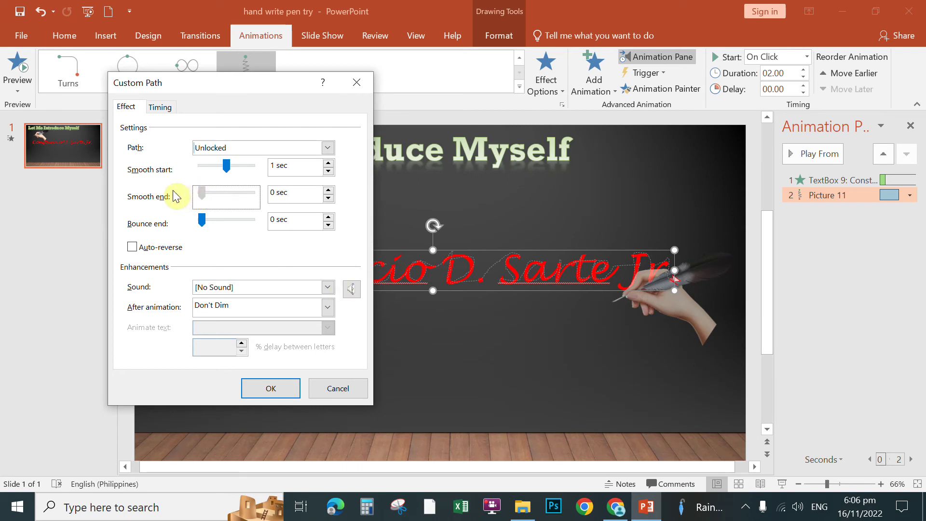
drag(227, 166, 190, 168)
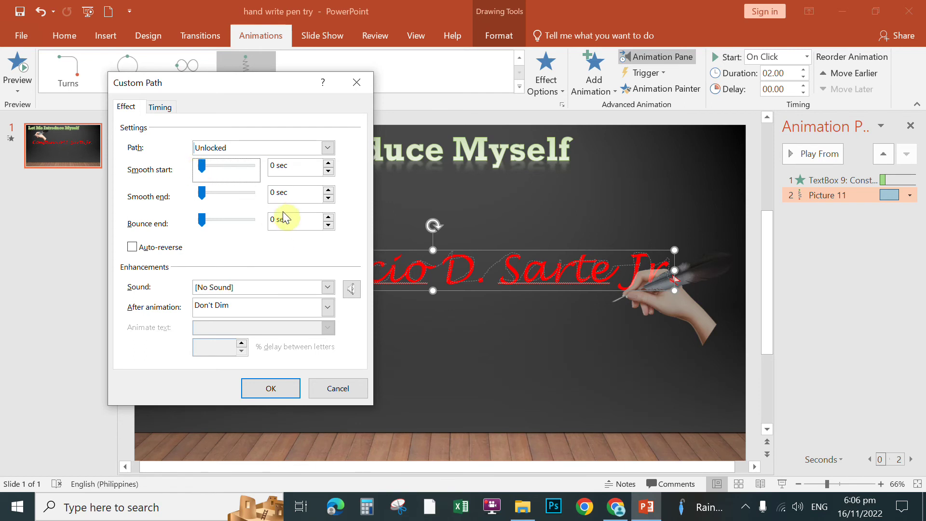
Step: Set the path's duration to 10 seconds, start With Previous, and apply the settings
click(160, 107)
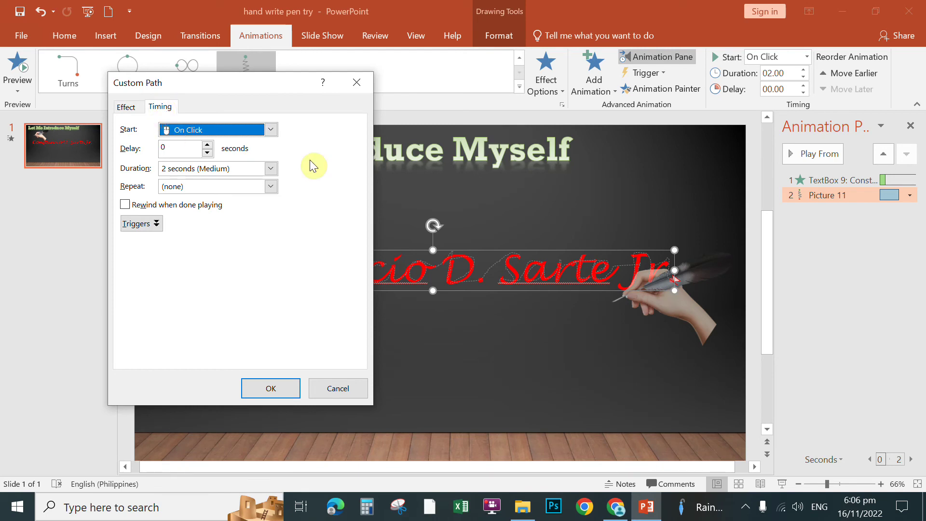
click(178, 169)
click(247, 255)
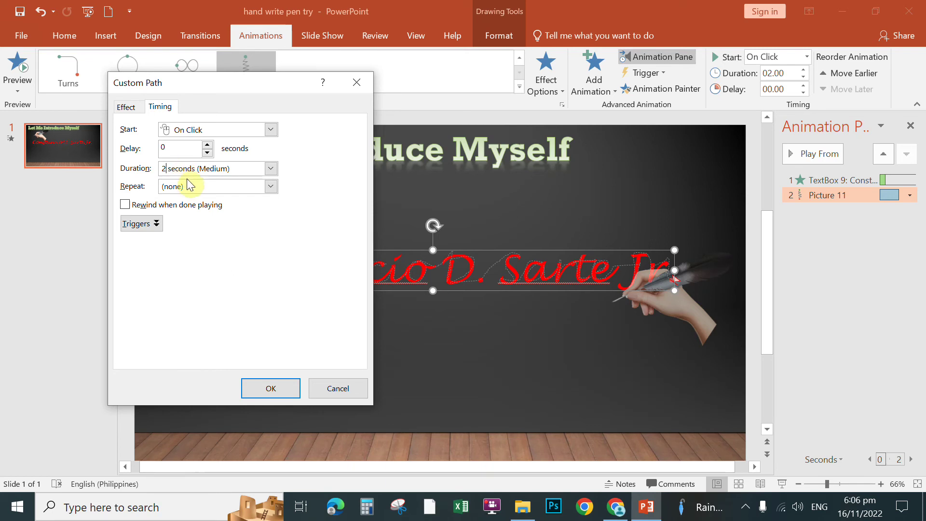
key(BackSpace)
text(10)
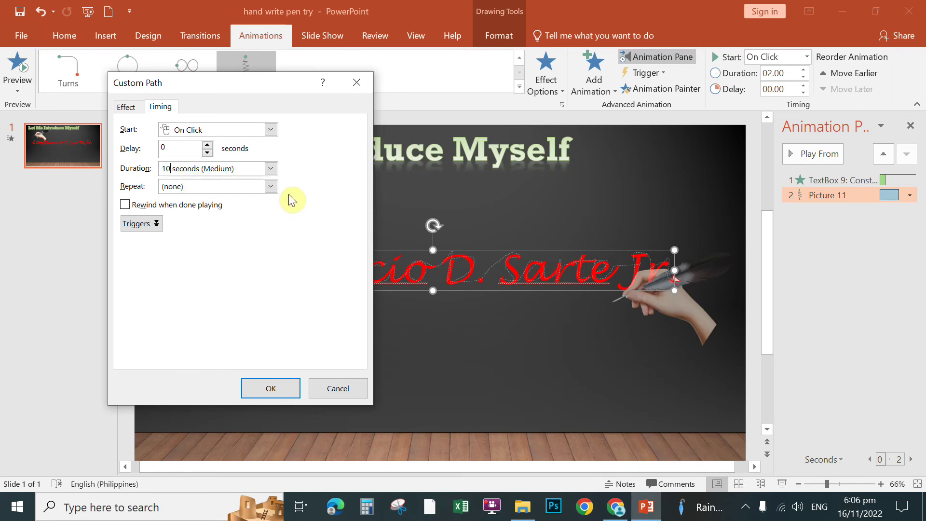
click(270, 130)
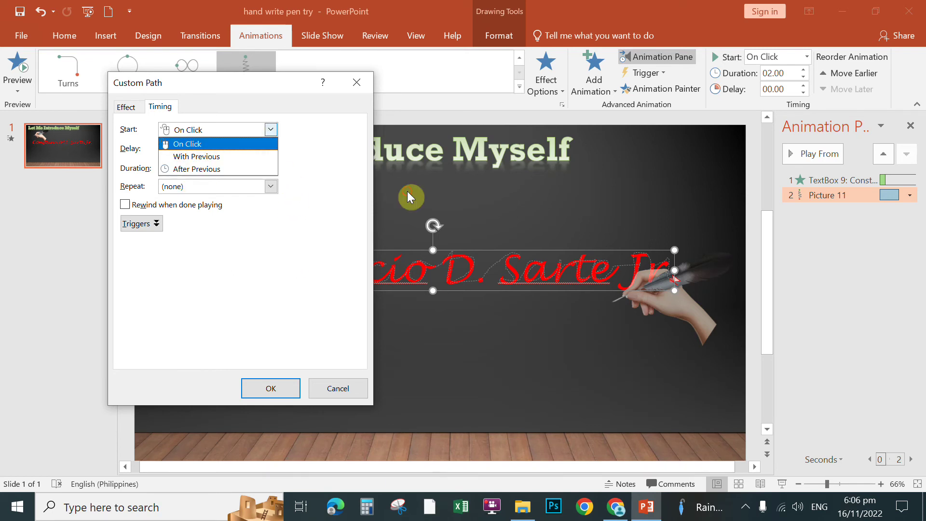
click(227, 157)
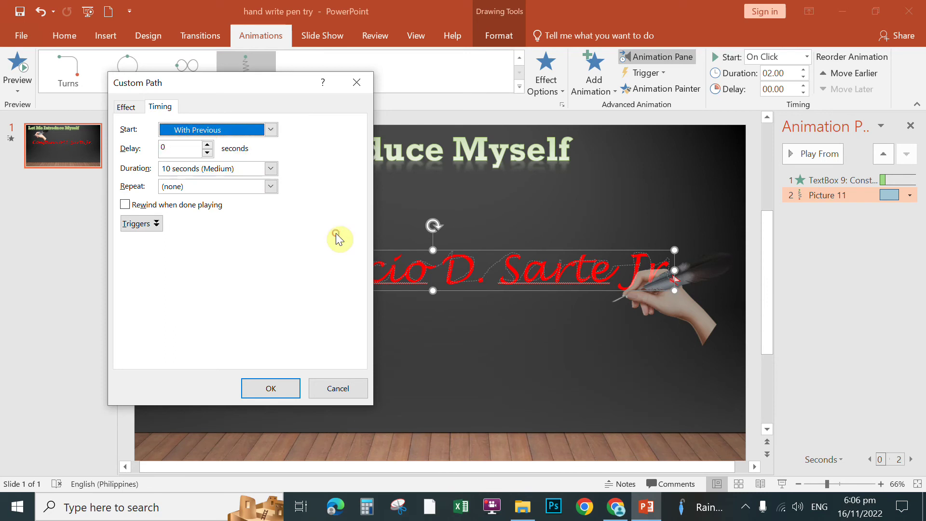
click(270, 388)
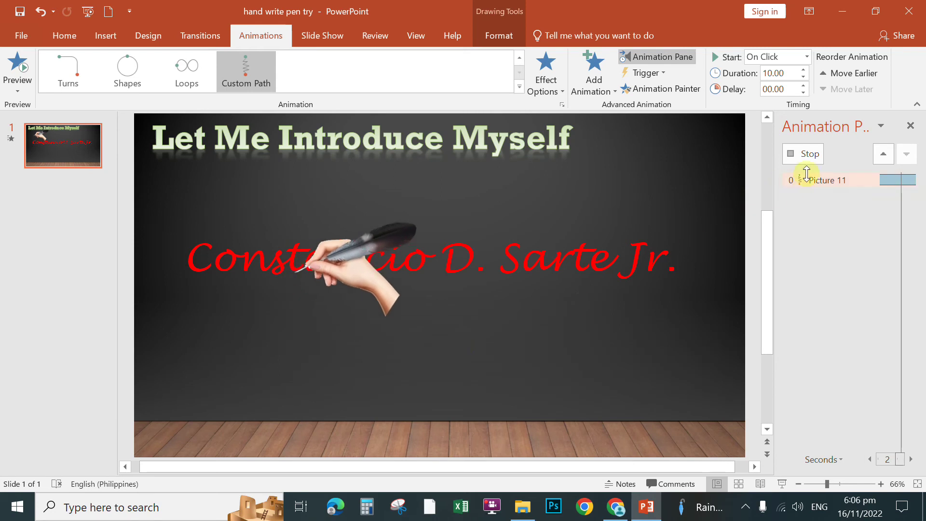
Step: Stop the preview and reposition the hand picture so its path lines up with the name
click(807, 153)
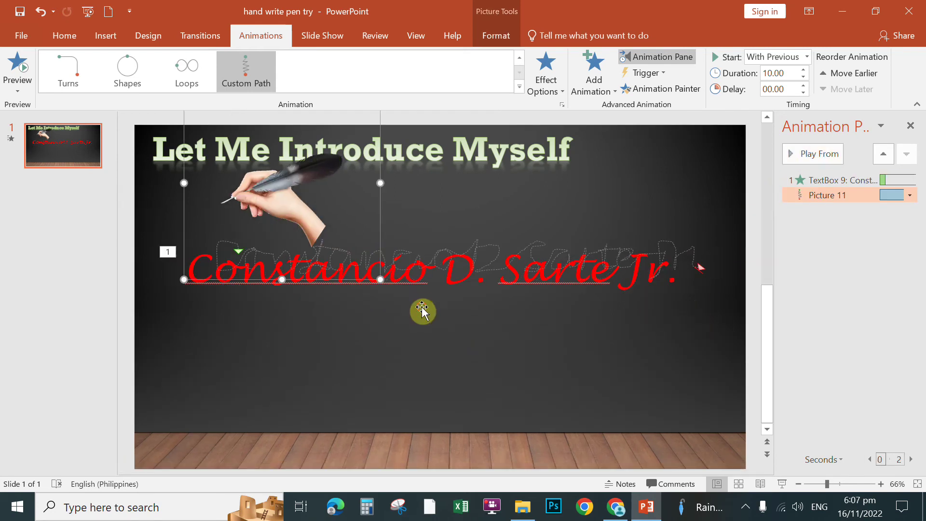
mouse_move(423, 311)
mouse_down()
mouse_move(297, 198)
mouse_move(305, 203)
mouse_up()
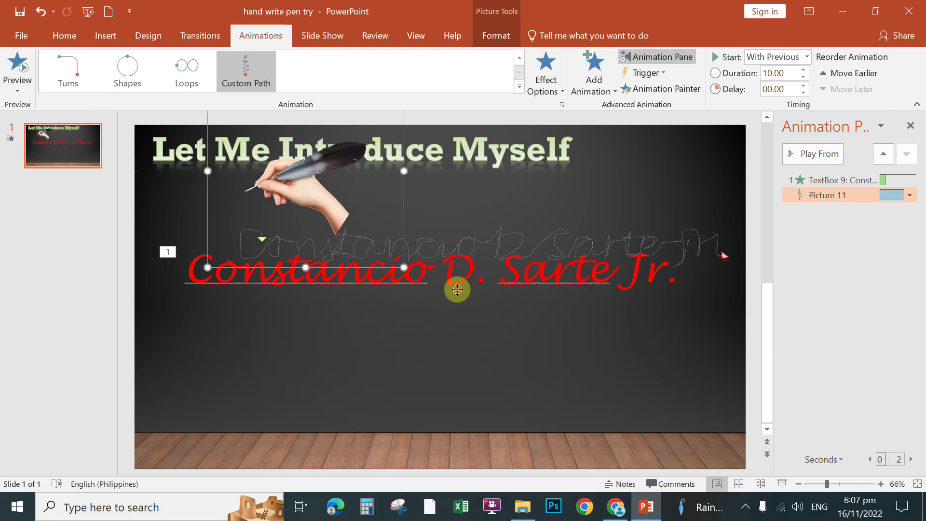
key(Right)
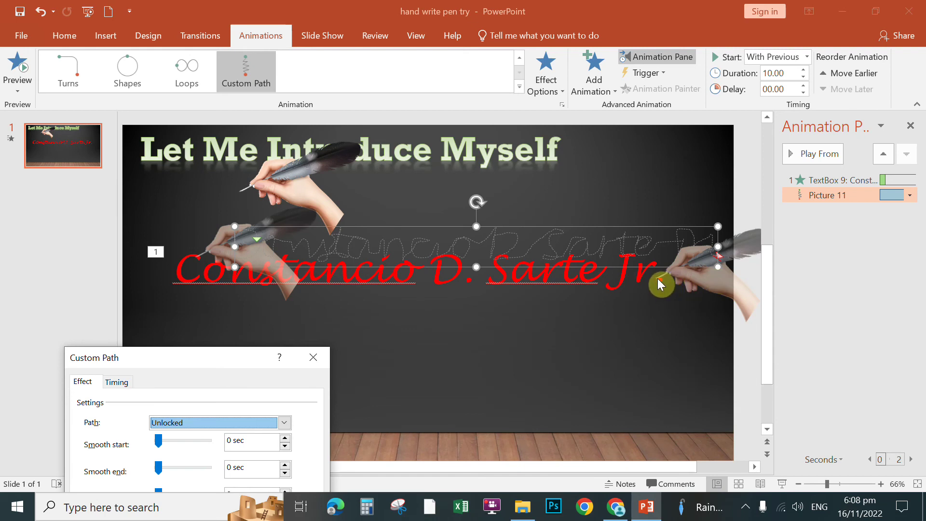
Step: Close the Custom Path settings dialog
click(314, 357)
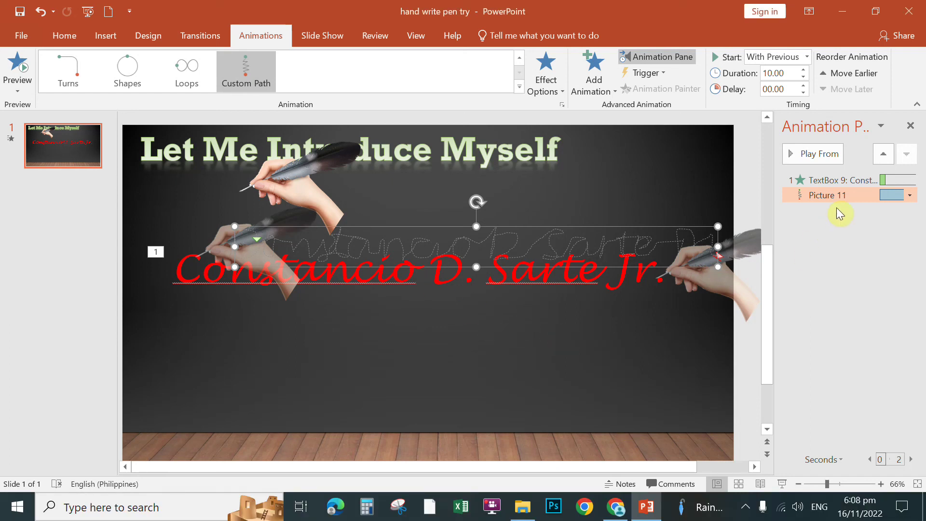
Step: Change the name's Fade animation duration from 0.61 to 0.5 seconds
click(833, 181)
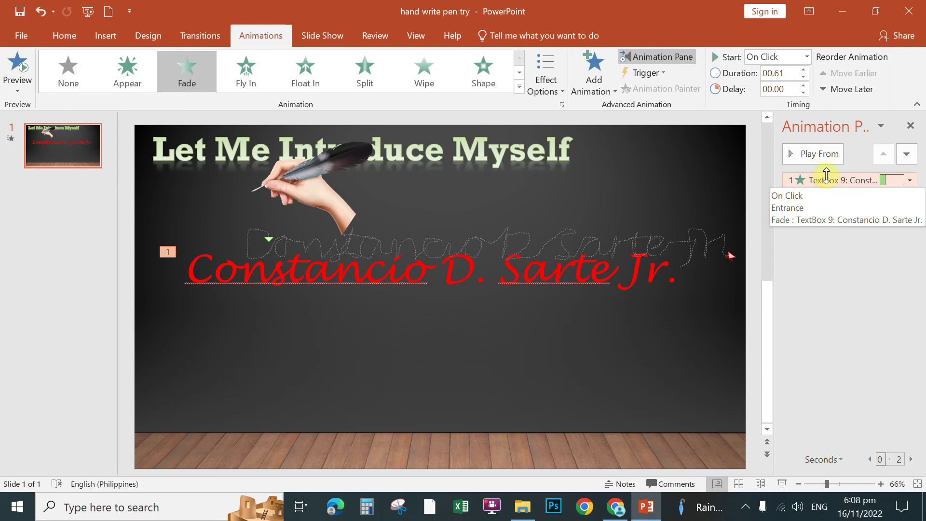
click(909, 181)
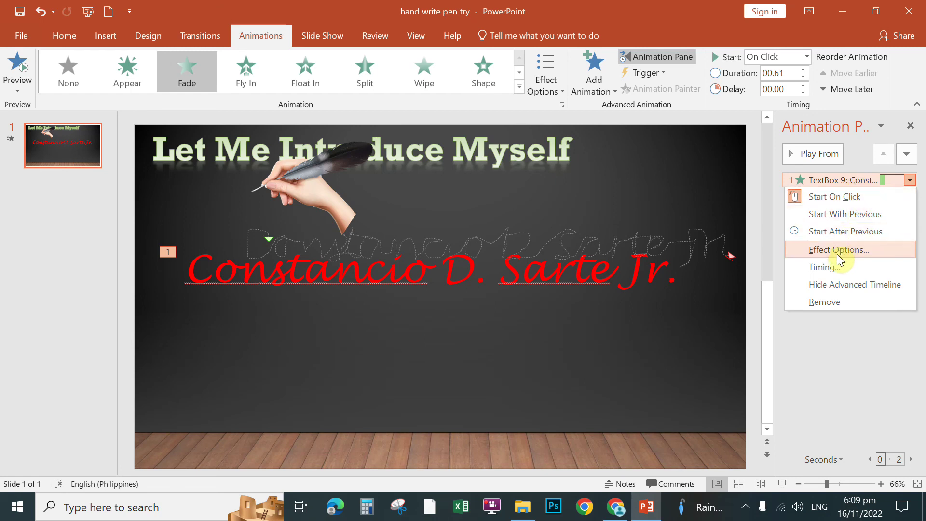
click(825, 268)
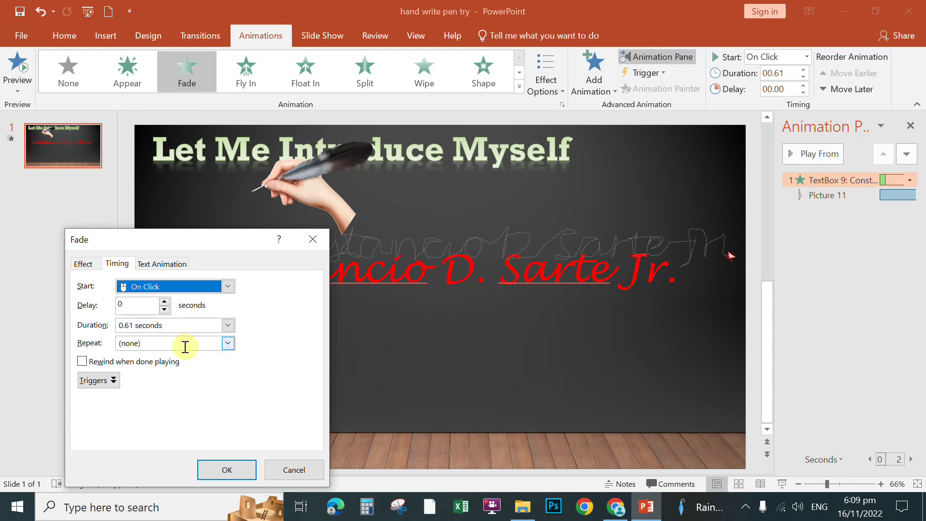
click(134, 324)
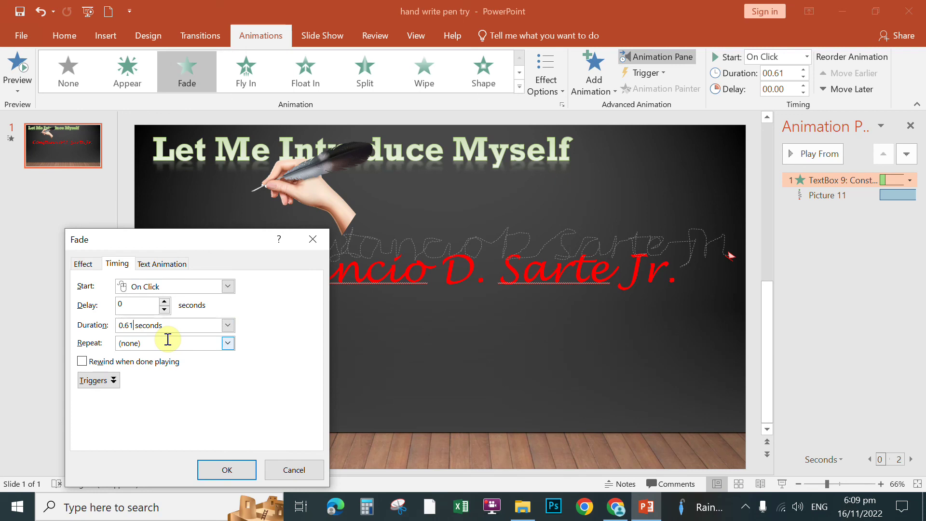
key(BackSpace)
key(BackSpace)
text(5)
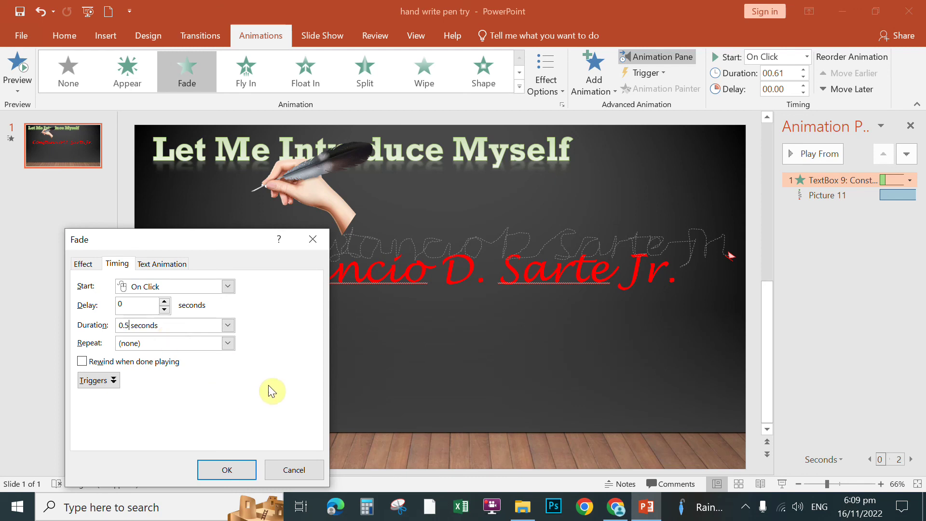
click(226, 469)
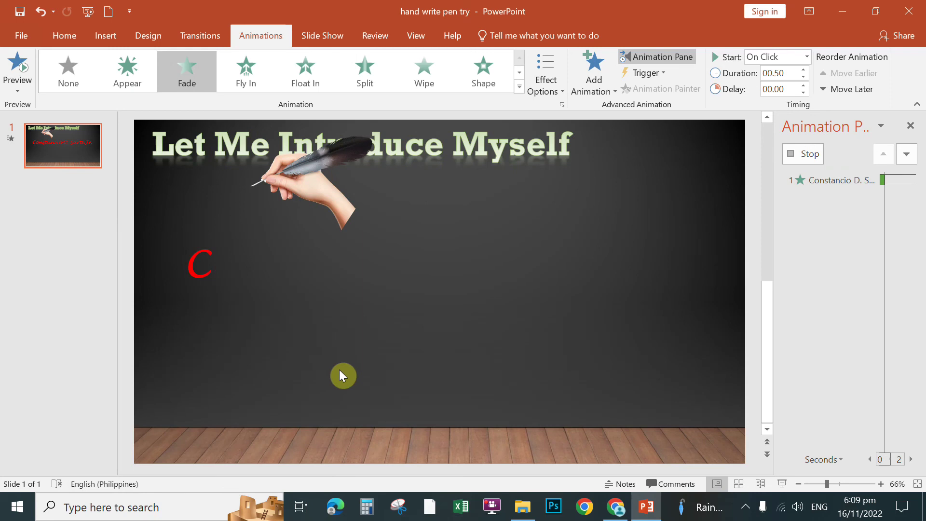